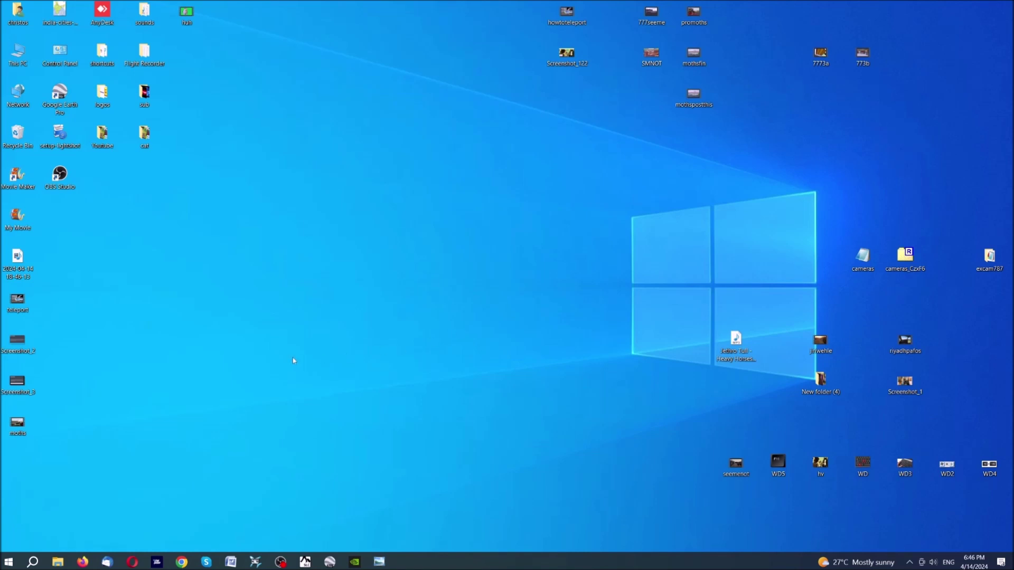
# Step: Open the license warning screenshot and zoom in on its error message
pyautogui.doubleClick(18, 343)
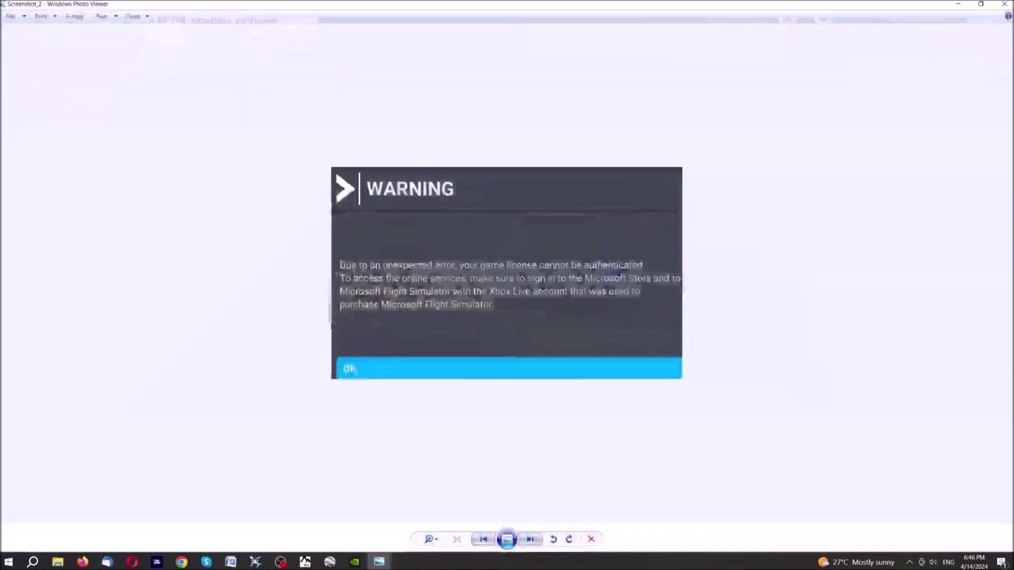
pyautogui.scroll(1, 941, 344)
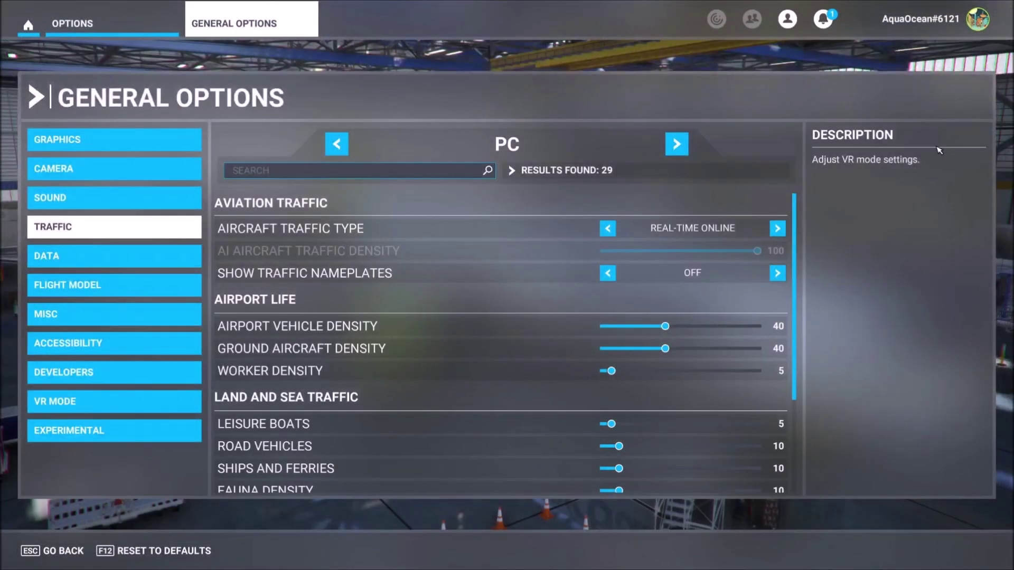
# Step: Go back to the Welcome page, glance at the pilot profile, then reopen General Options
pyautogui.click(62, 552)
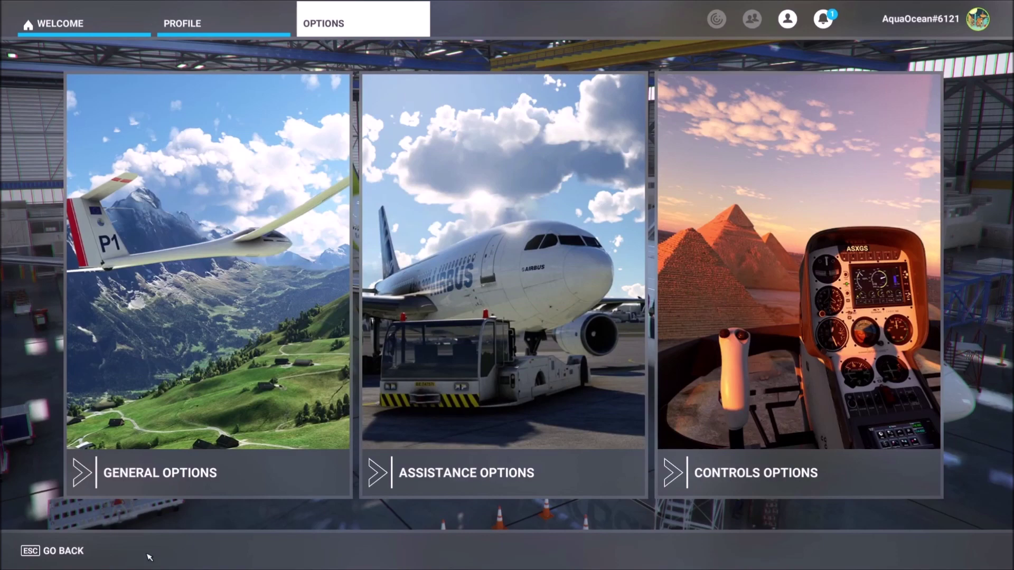
pyautogui.click(45, 555)
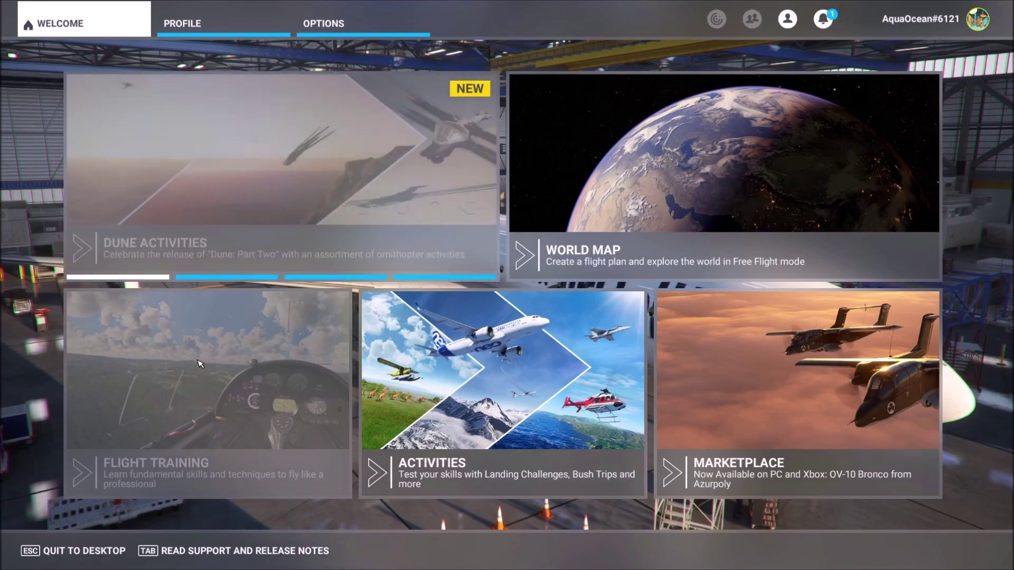
pyautogui.click(197, 30)
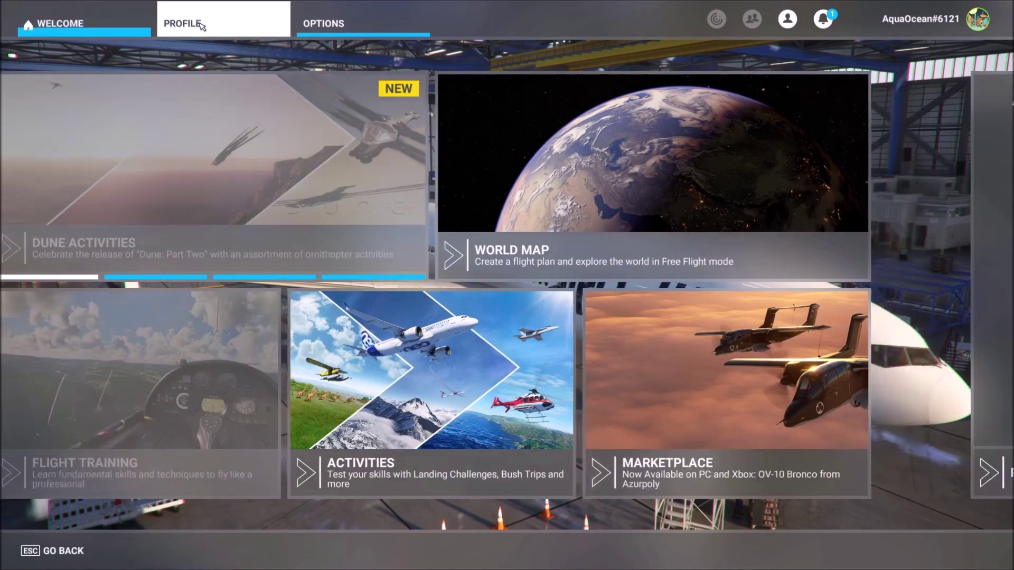
pyautogui.click(53, 551)
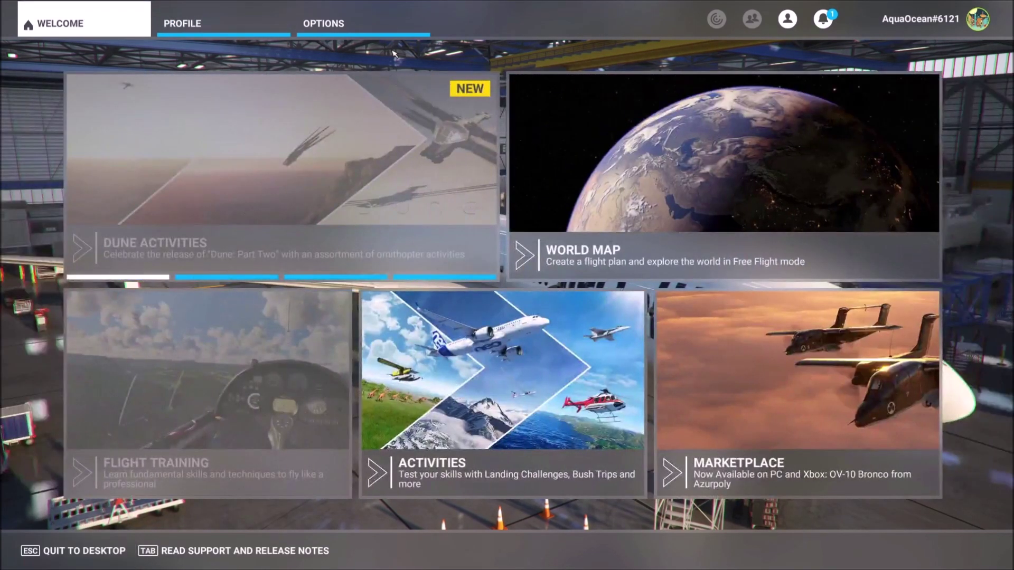
pyautogui.click(342, 26)
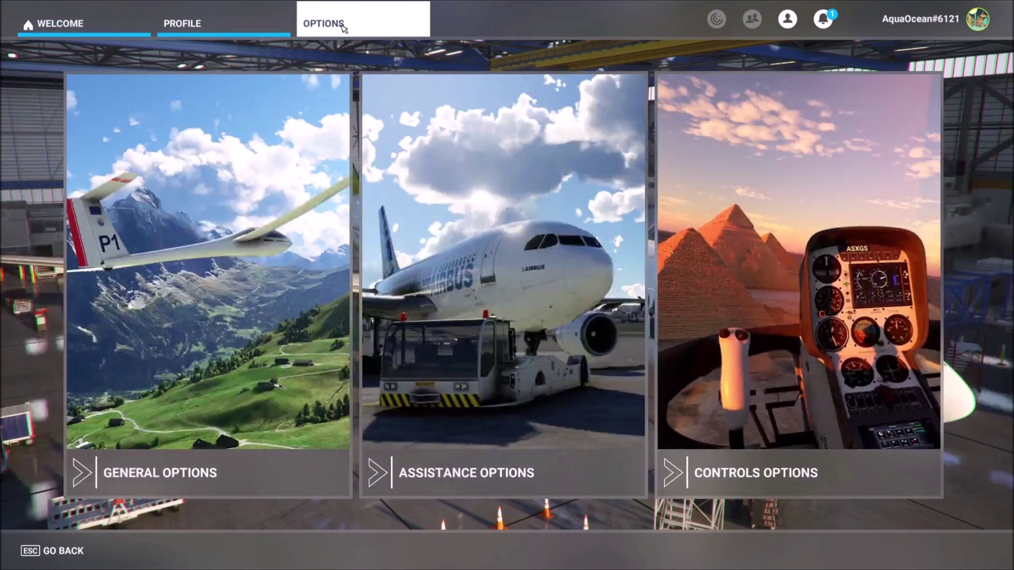
pyautogui.click(240, 199)
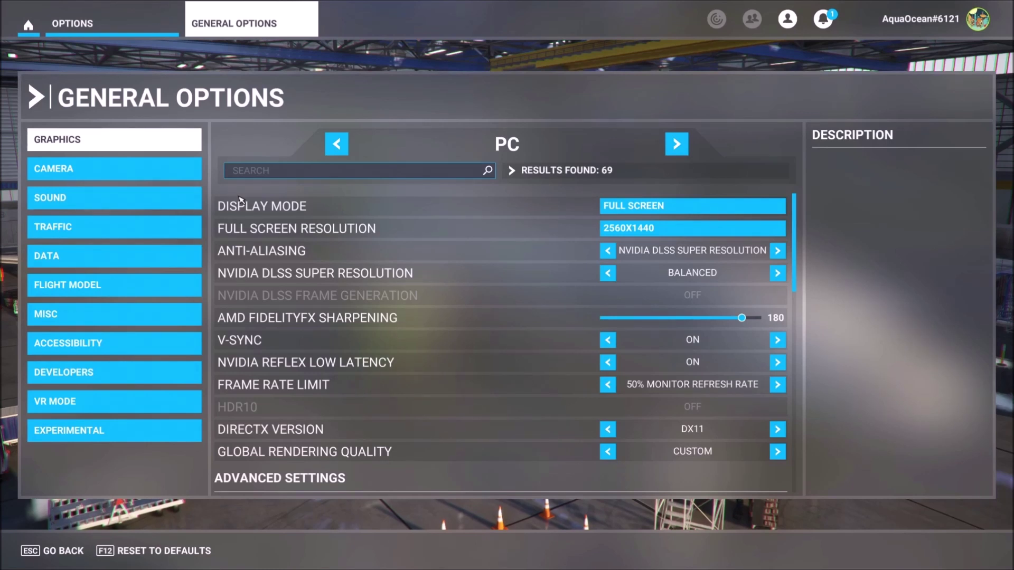
# Step: Show the Data settings with every connection option ON, then the Traffic settings
pyautogui.click(79, 264)
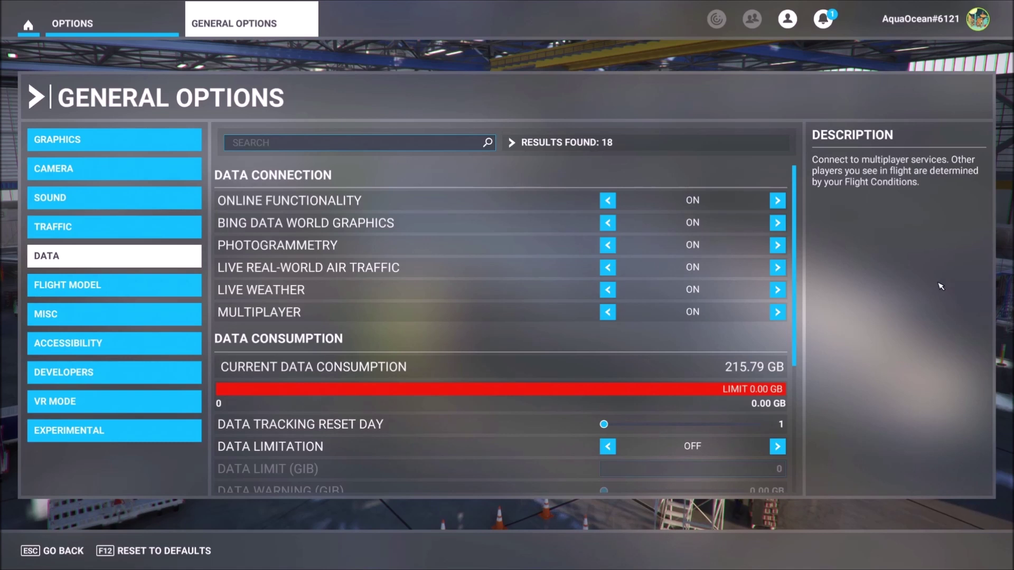
pyautogui.click(73, 232)
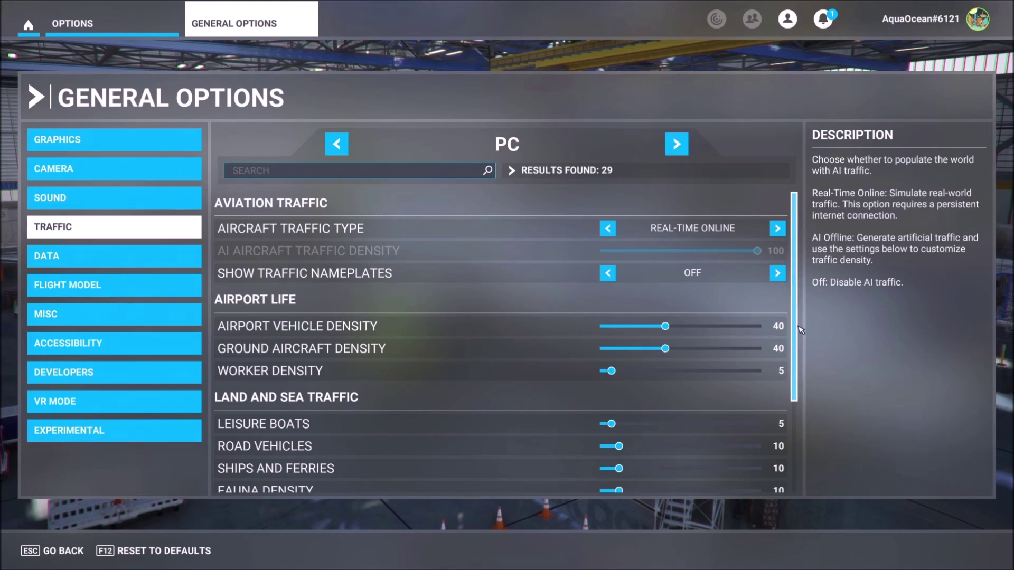
# Step: Scroll down the Traffic settings, then return to the Data settings
pyautogui.scroll(-3, 802, 359)
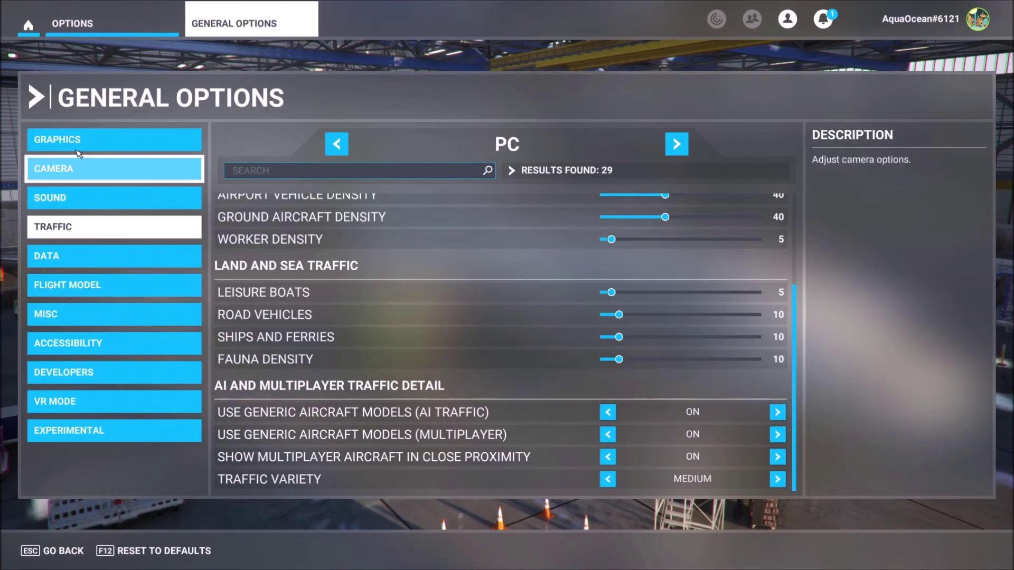
pyautogui.click(76, 258)
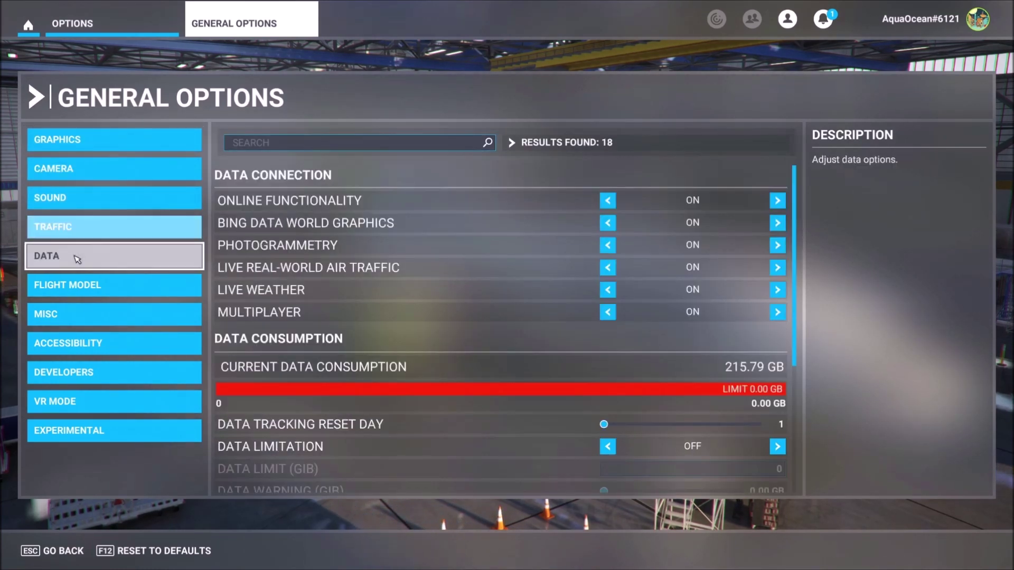
# Step: Check the account profile panel's online status choices without changes, then switch to the desktop
pyautogui.click(978, 22)
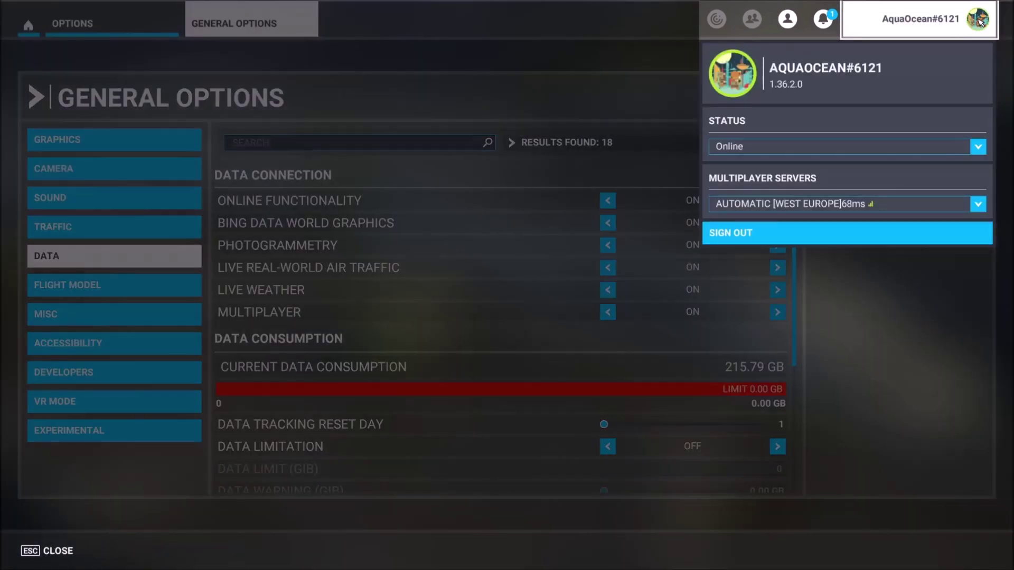
pyautogui.click(983, 148)
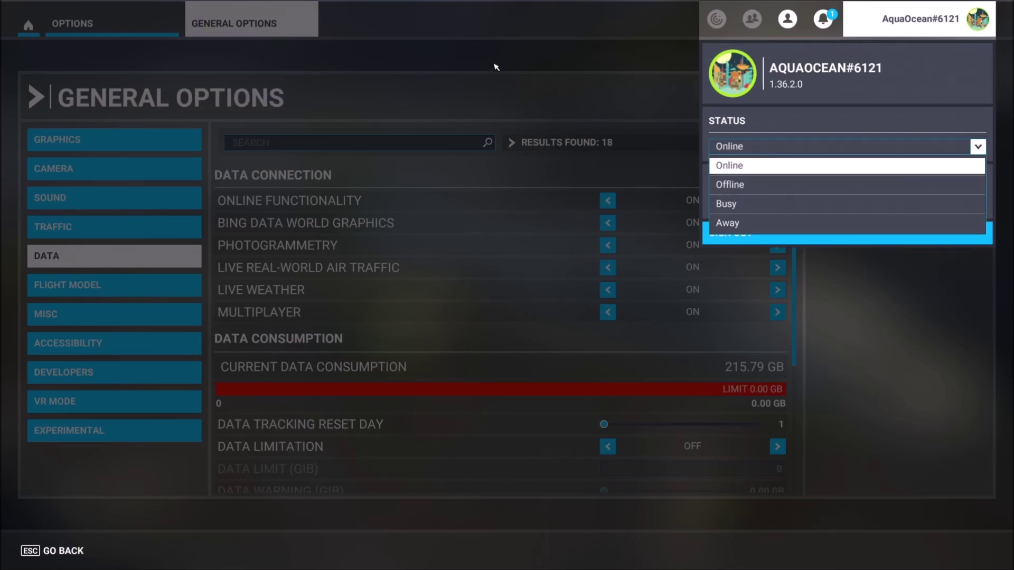
pyautogui.click(532, 27)
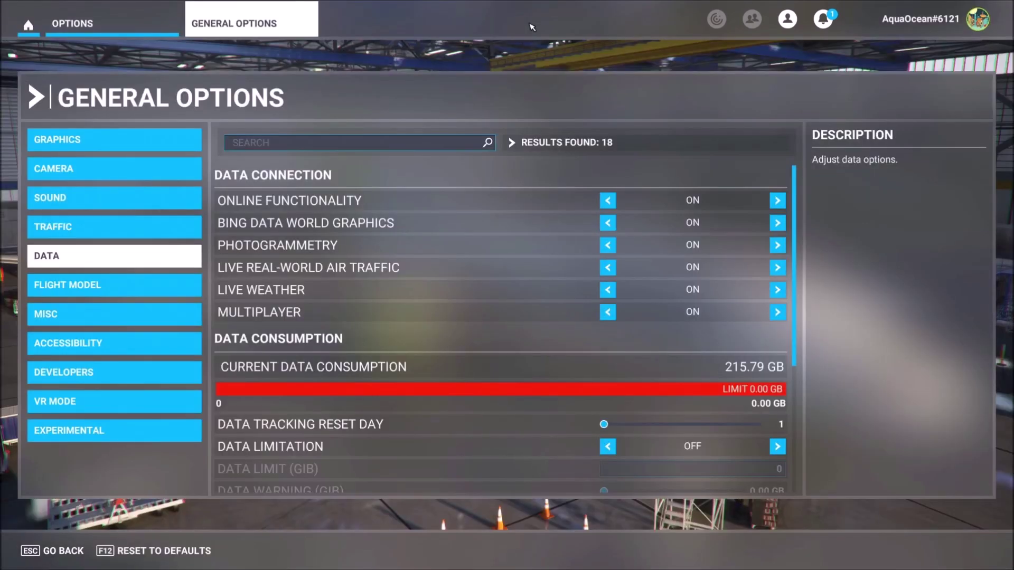
pyautogui.click(984, 26)
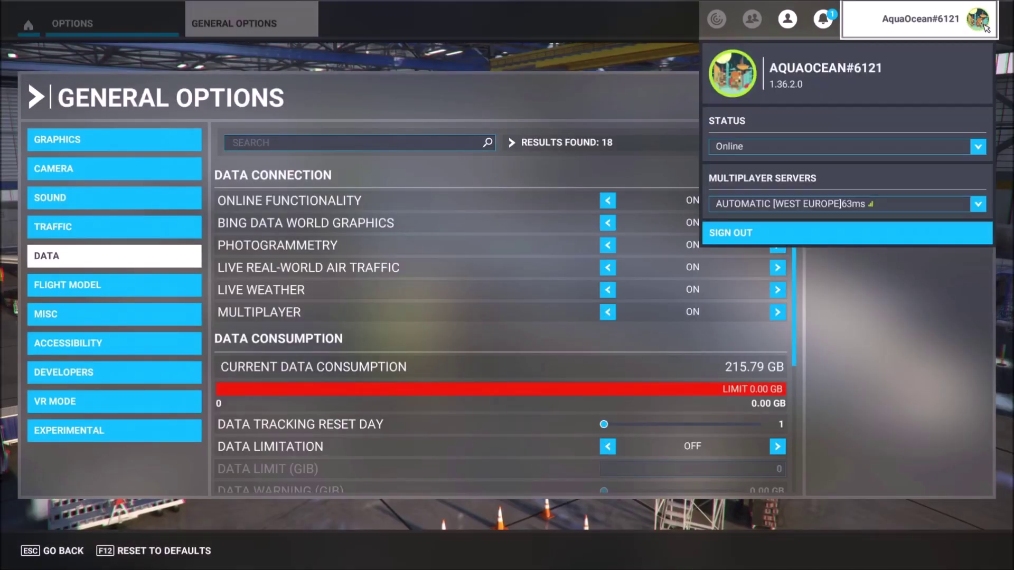
pyautogui.click(531, 29)
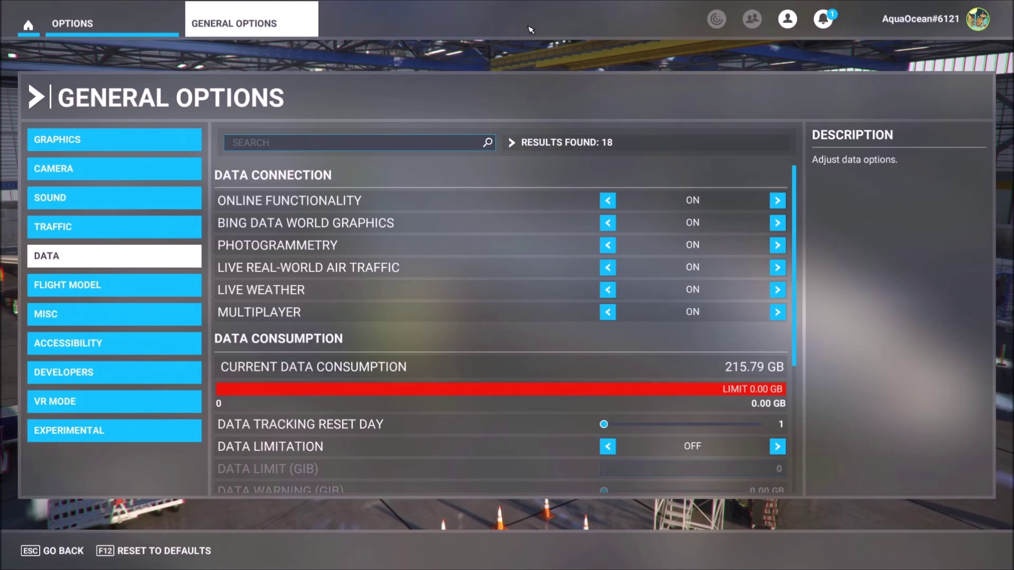
pyautogui.hotkey('alt', 'Tab')
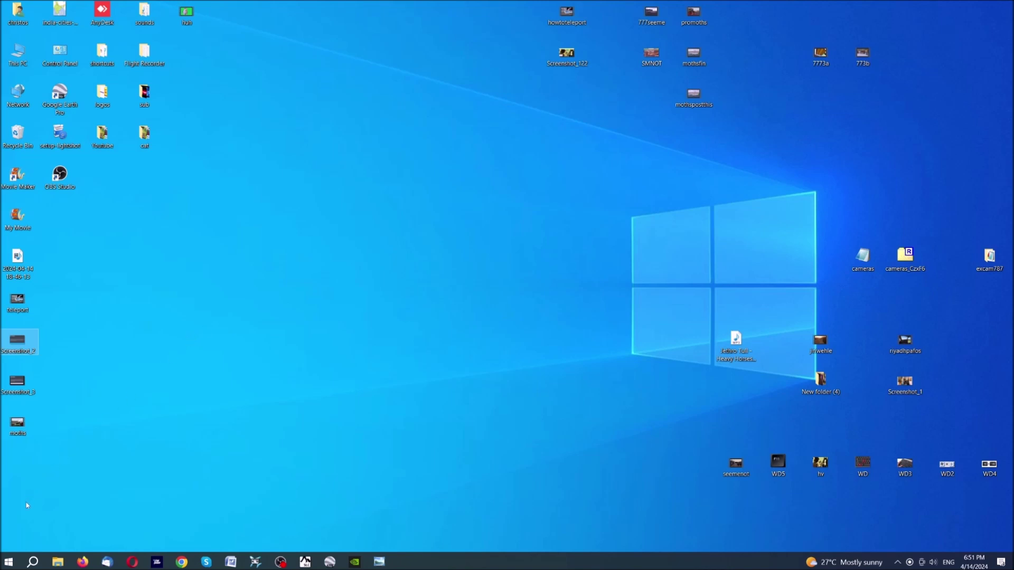
# Step: Toggle the Start menu, briefly returning to the game and then the Windows desktop
pyautogui.click(9, 562)
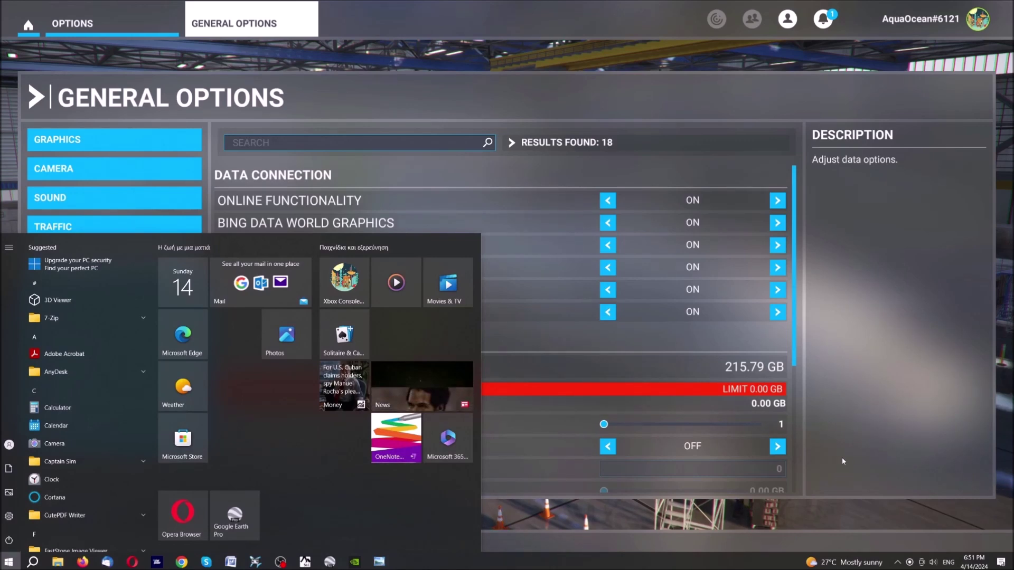
pyautogui.hotkey('alt', 'Tab')
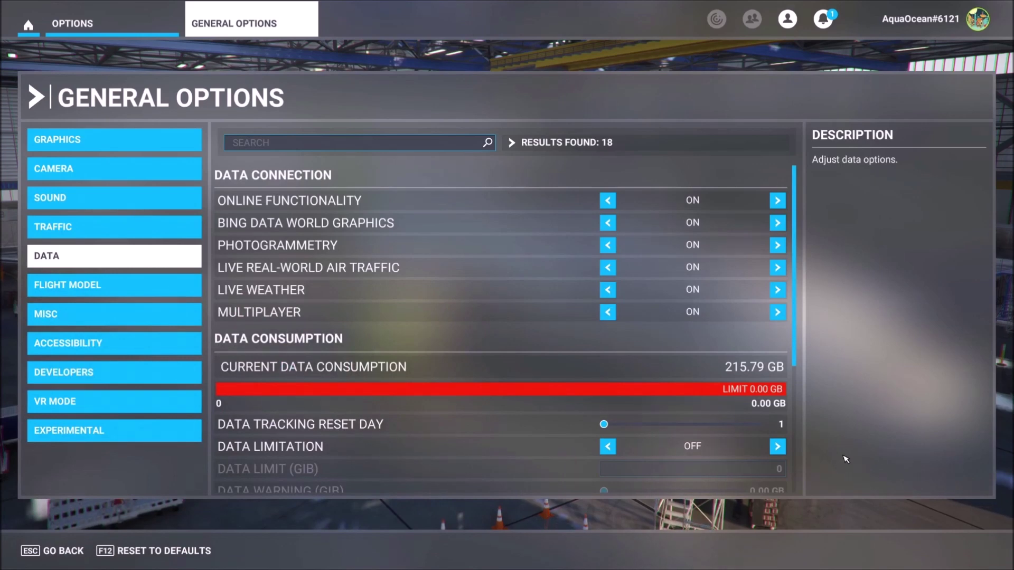
pyautogui.press('super+d')
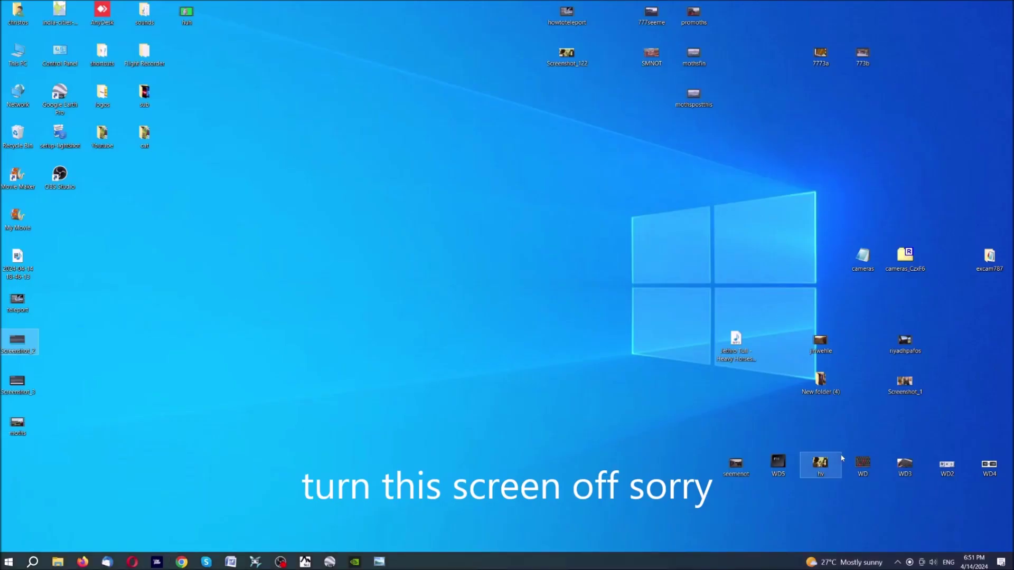
pyautogui.click(8, 560)
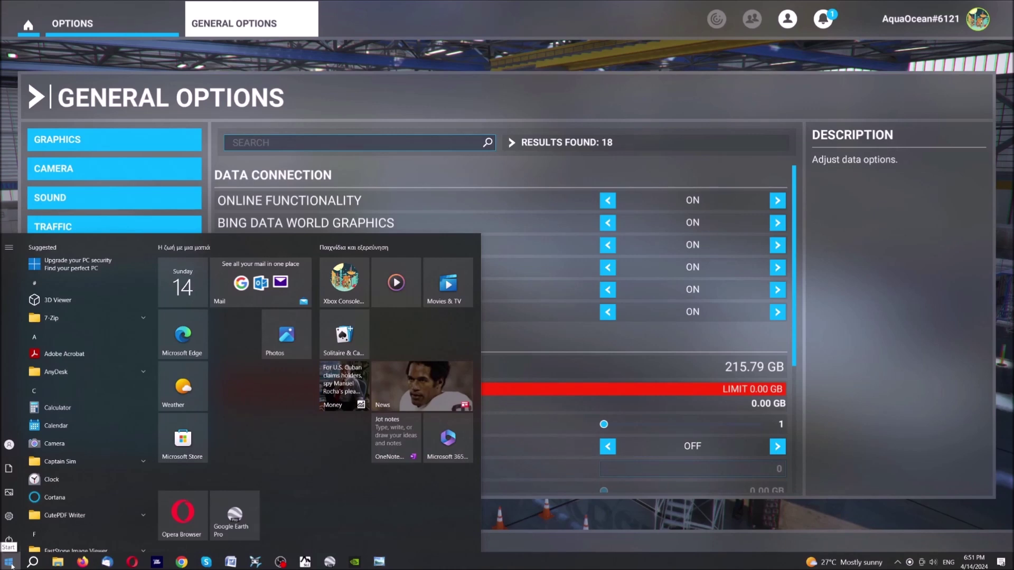
pyautogui.click(9, 563)
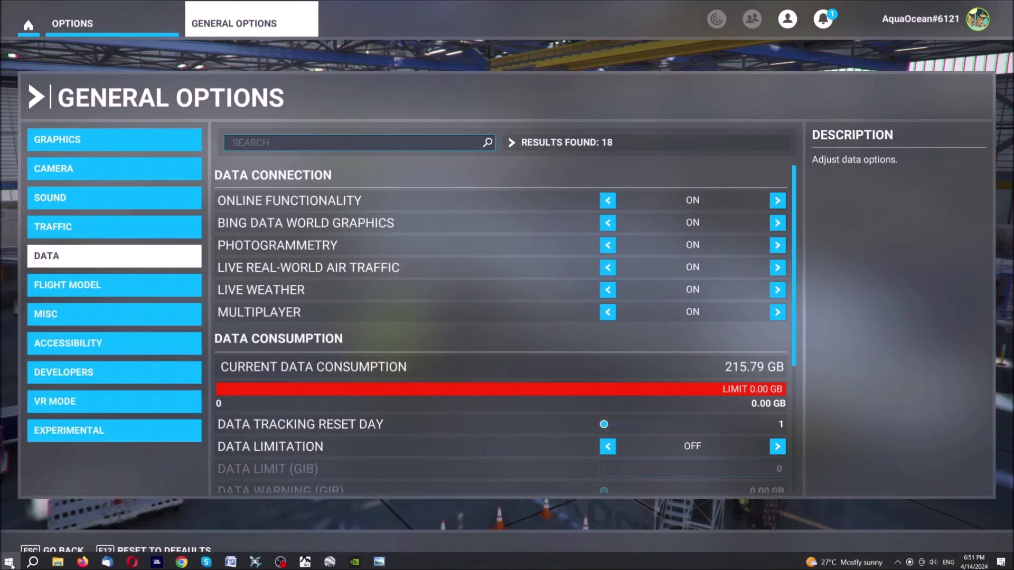
# Step: Scroll the Start menu's app list down to M and launch Microsoft Store
pyautogui.click(9, 563)
pyautogui.scroll(-5, 106, 448)
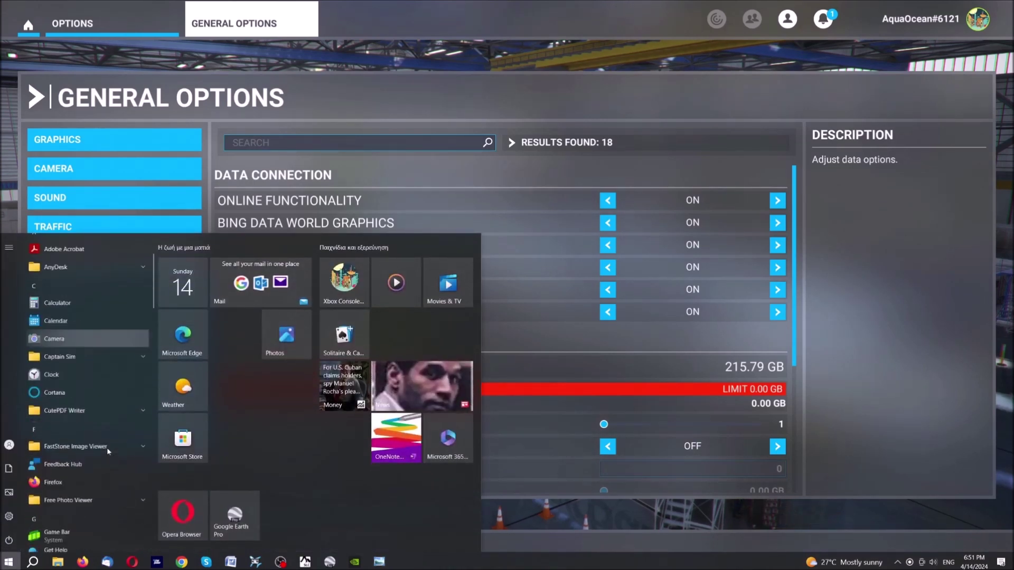
pyautogui.scroll(-3, 106, 448)
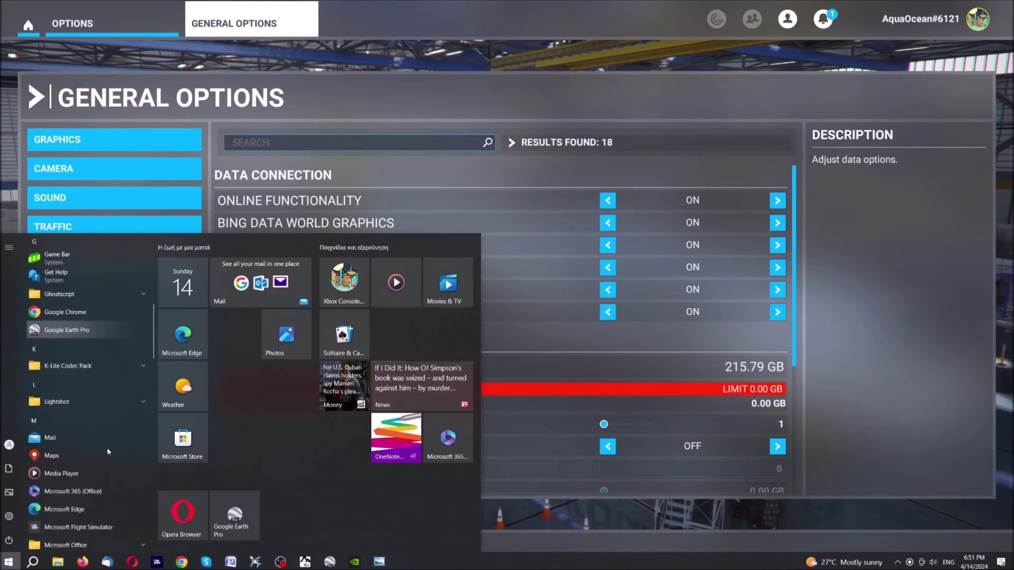
pyautogui.scroll(-2, 107, 448)
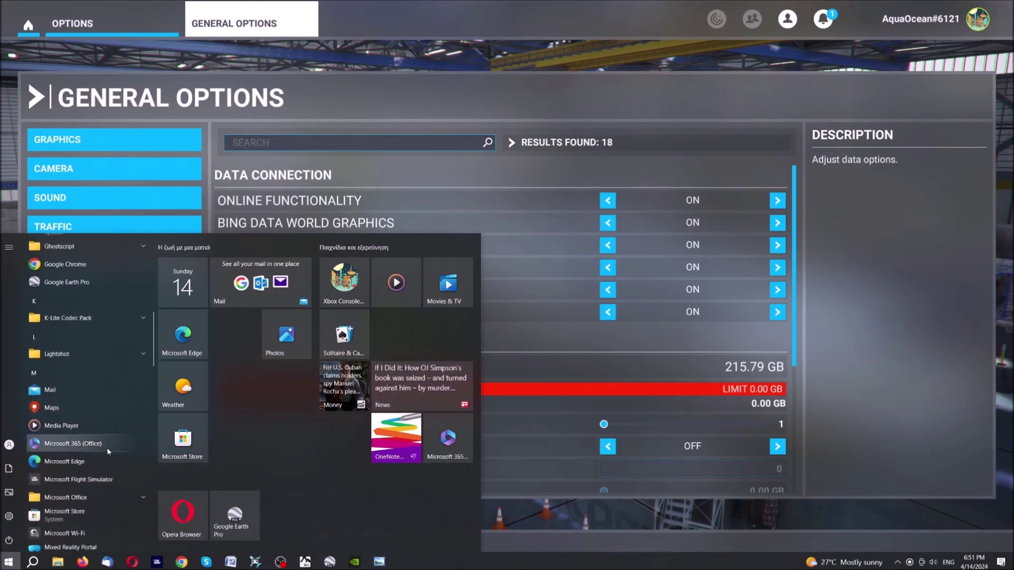
pyautogui.scroll(-2, 107, 448)
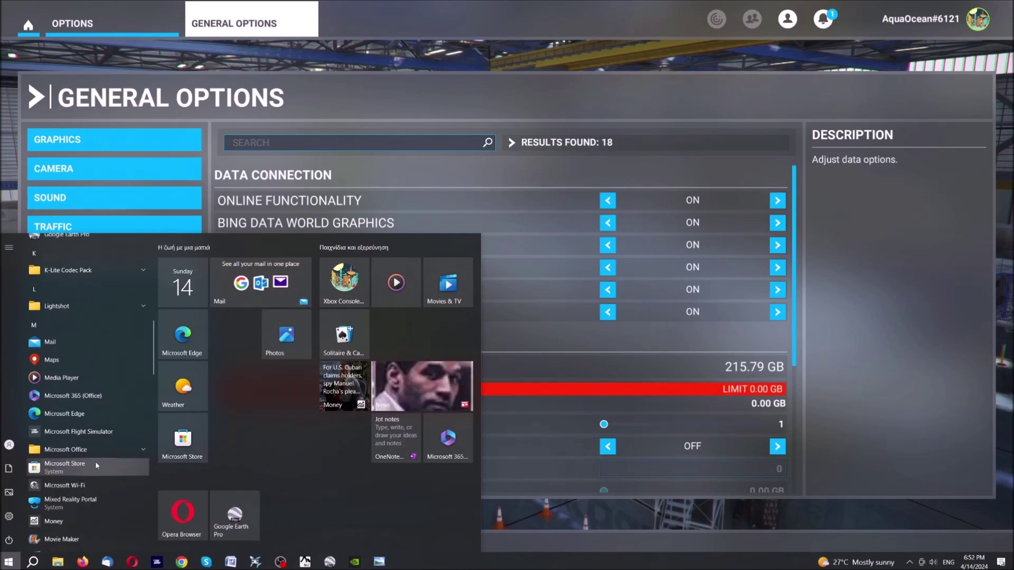
pyautogui.click(96, 465)
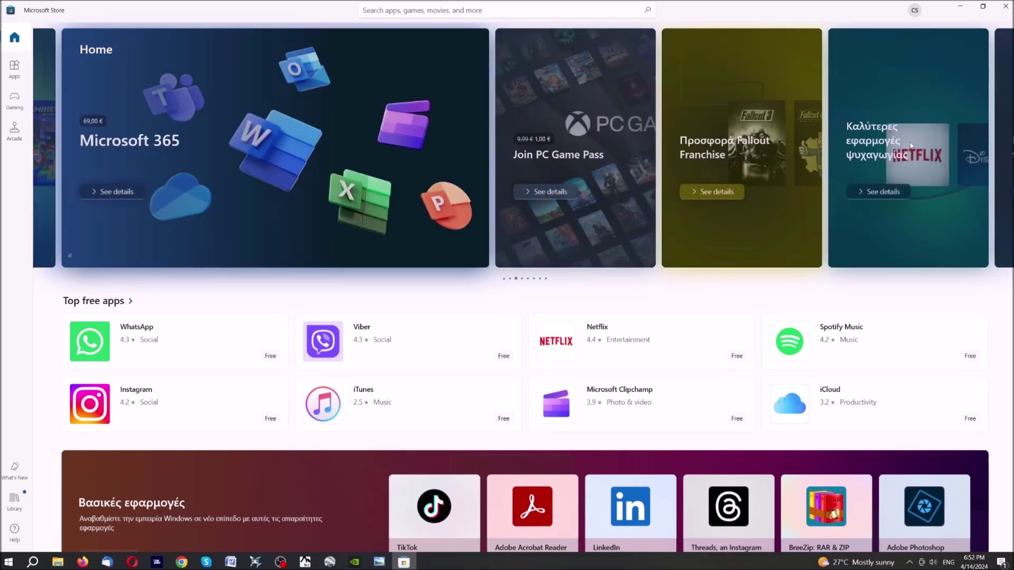
# Step: Advance the Store Home page's featured banner carousel to a later banner
pyautogui.click(911, 146)
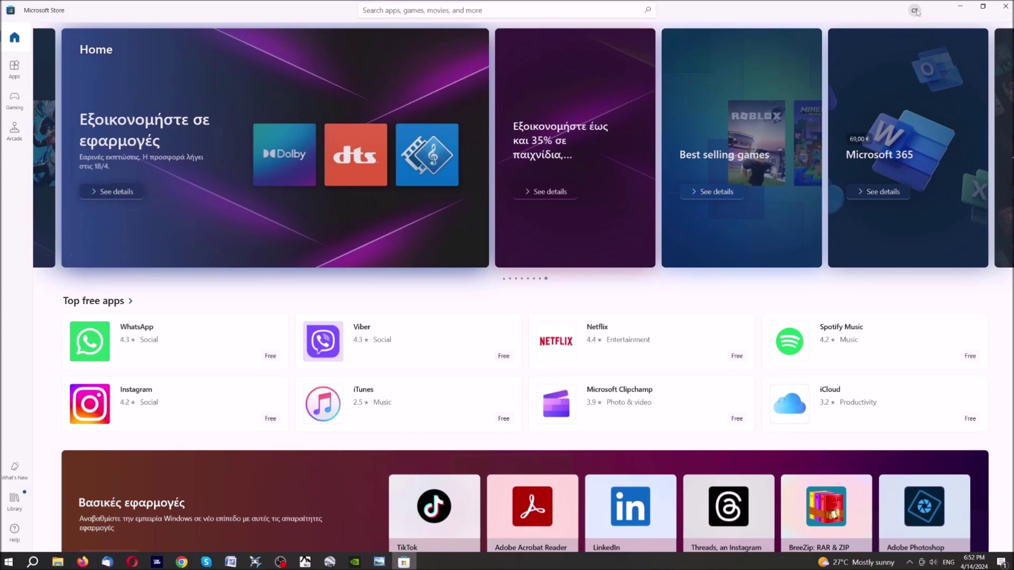
pyautogui.click(916, 11)
pyautogui.click(916, 11)
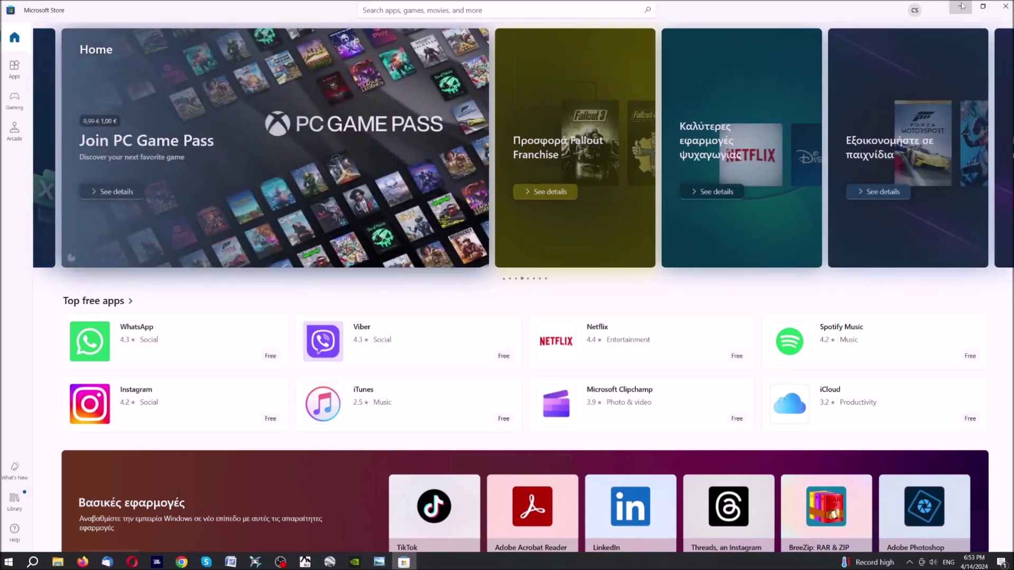
pyautogui.click(962, 5)
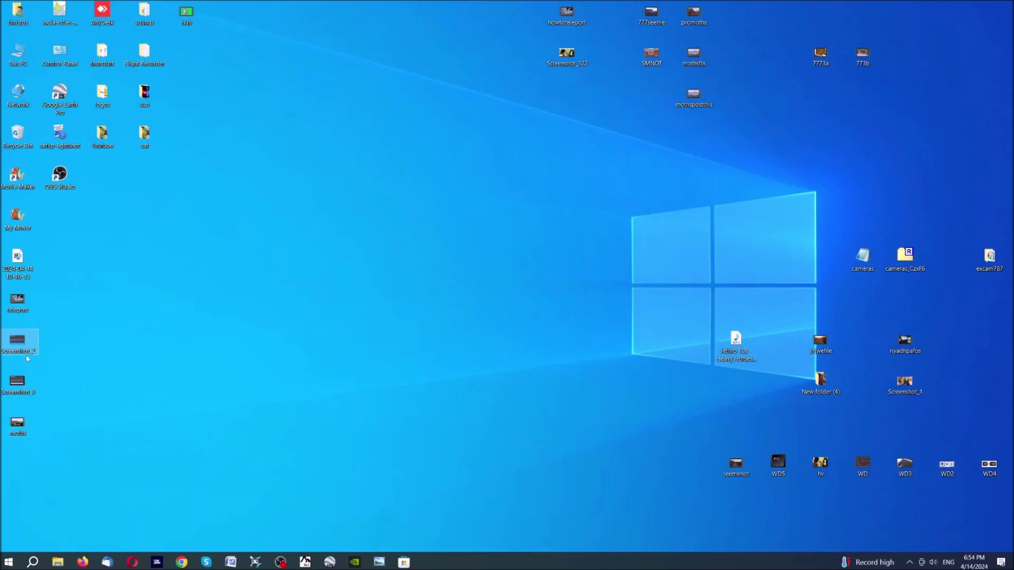
# Step: Open Screenshot_2 from the desktop and zoom into its license-authentication warning
pyautogui.doubleClick(18, 340)
pyautogui.scroll(3, 802, 262)
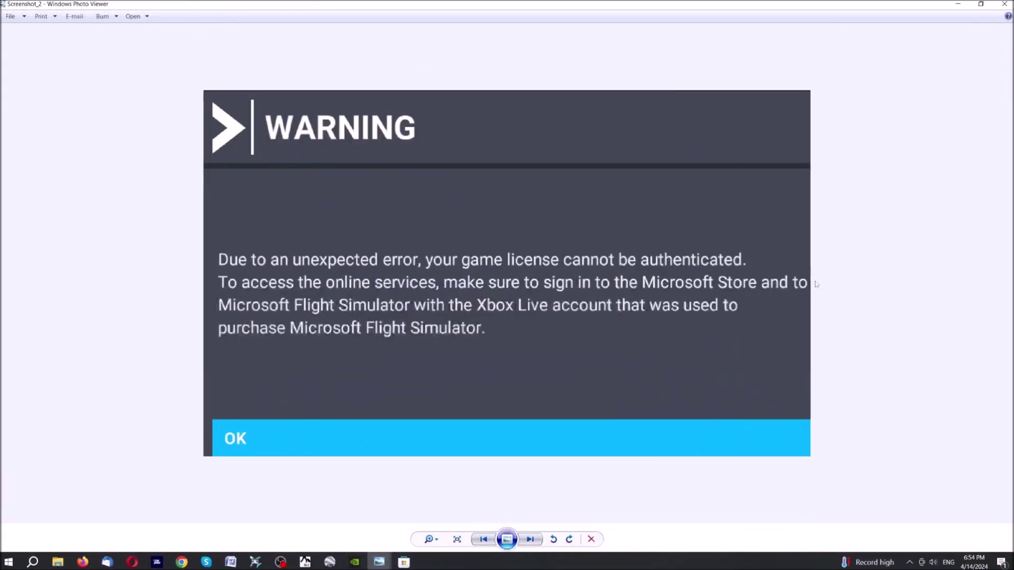